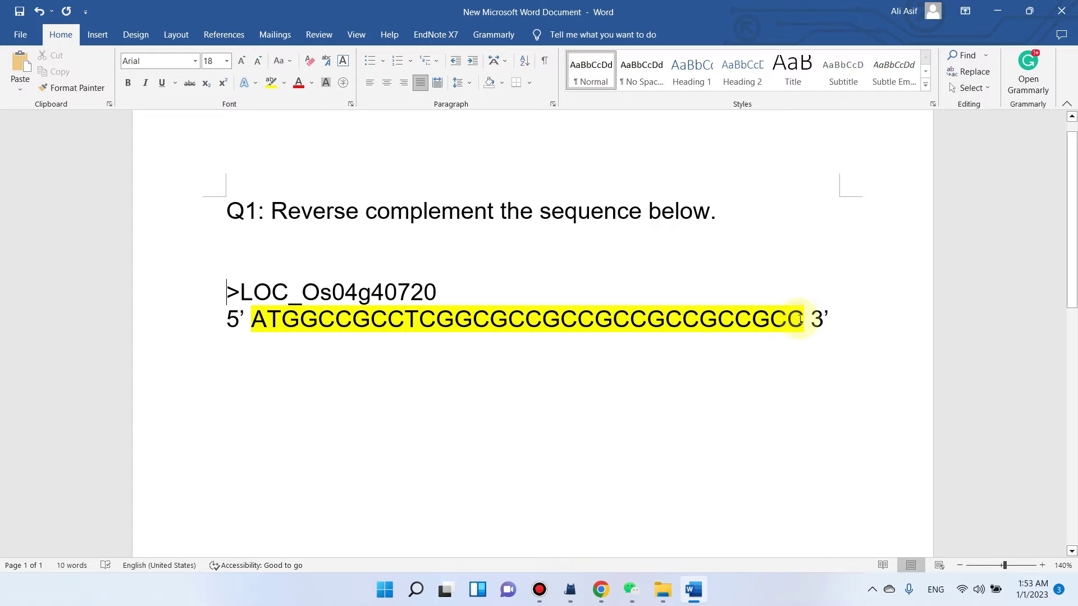
Copy the LOC_Os04g40720 DNA sequence from Word and switch to Google in Chrome
left_click_drag(802, 319, 299, 322)
left_click_drag(802, 320, 247, 345)
right_click(258, 318)
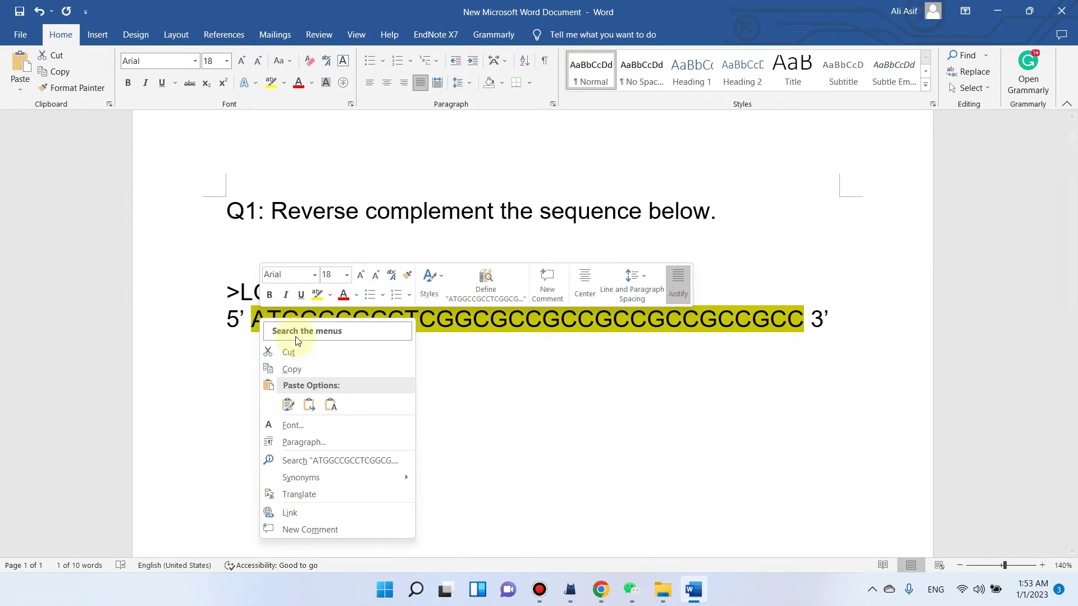
left_click(300, 369)
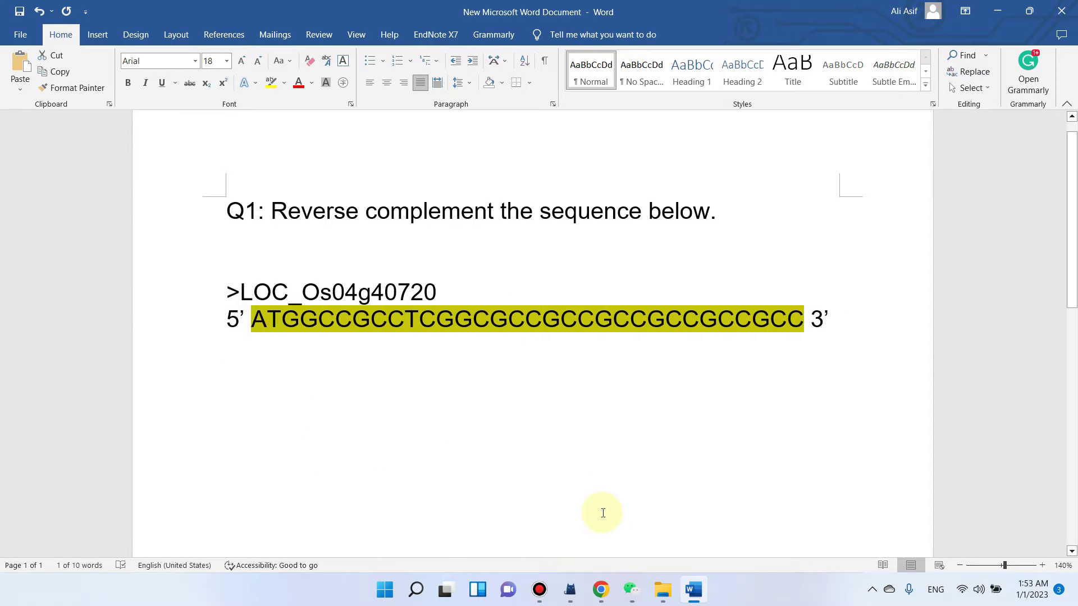
left_click(601, 590)
Search Google for 'reverse complement' and open the Bioinformatics.org Reverse Complement tool
type("rev")
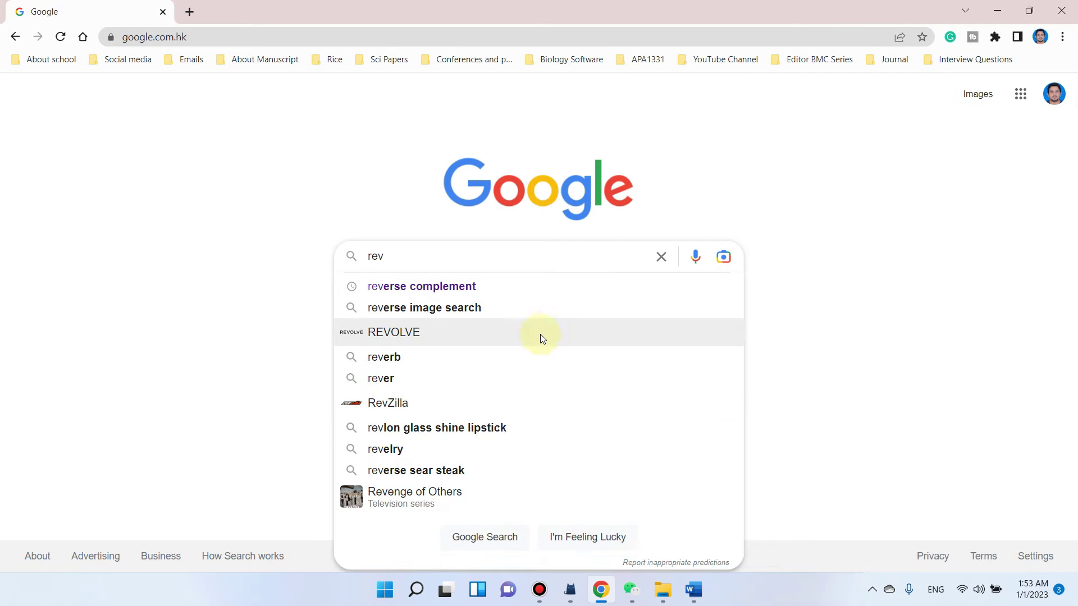
left_click(535, 286)
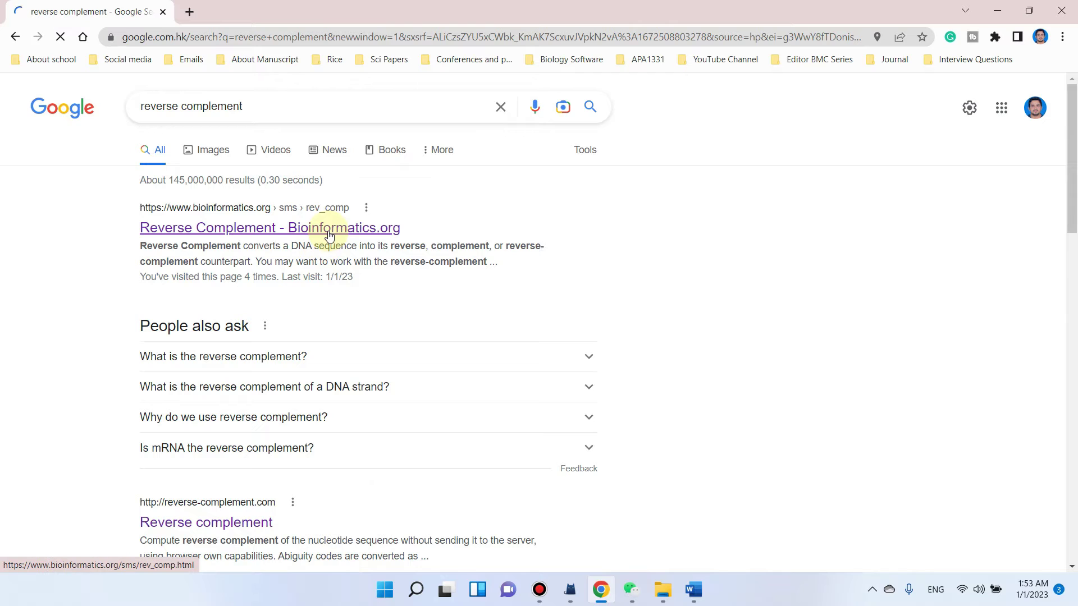
left_click(330, 235)
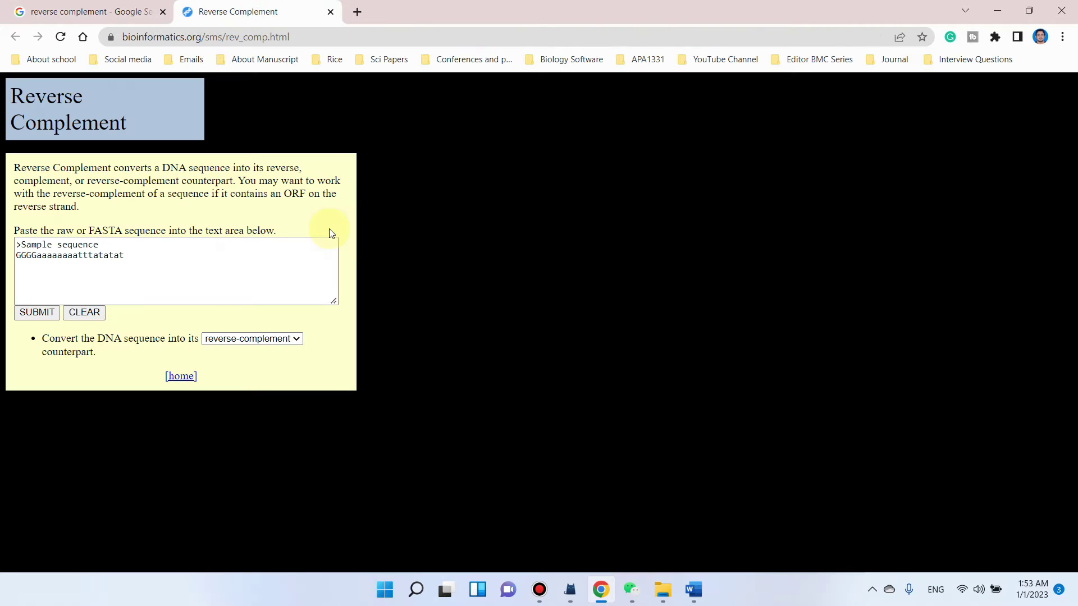
Replace the sample sequence with the copied DNA sequence and submit the conversion
left_click_drag(124, 256, 17, 256)
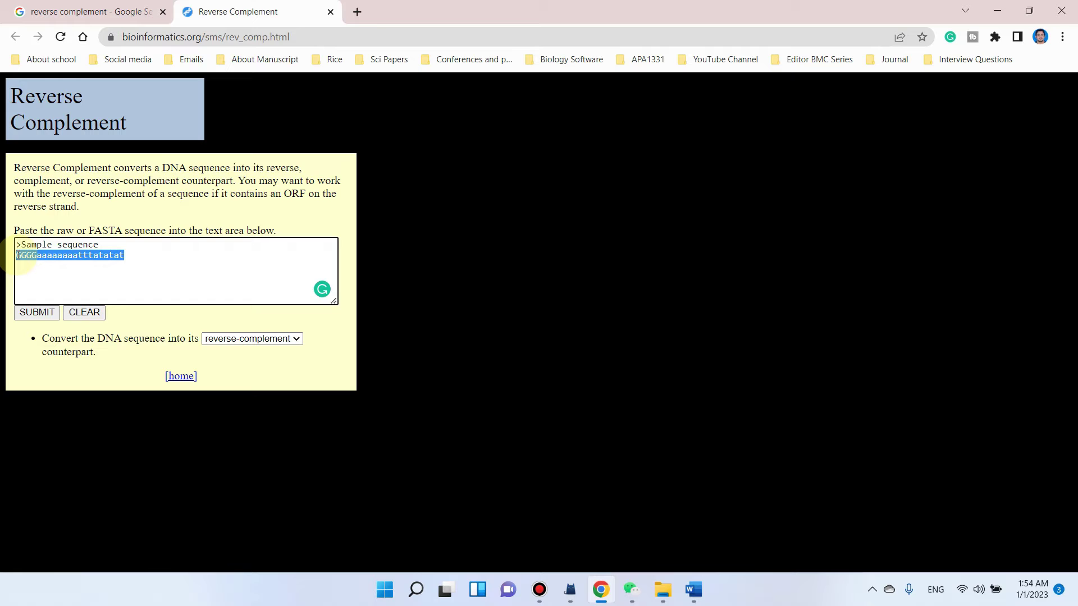
key("ctrl+v")
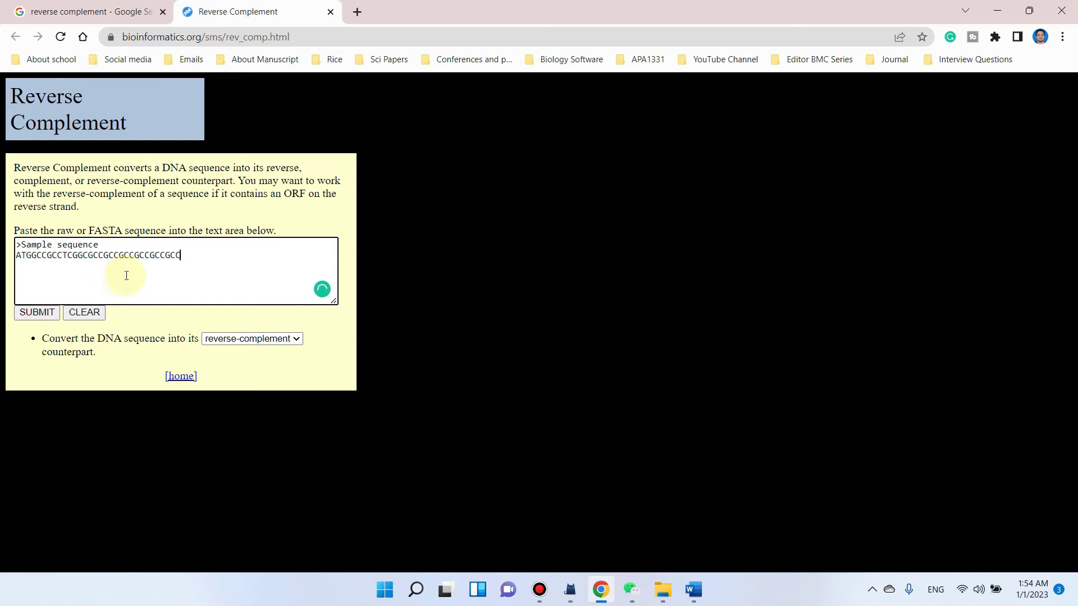
left_click(44, 313)
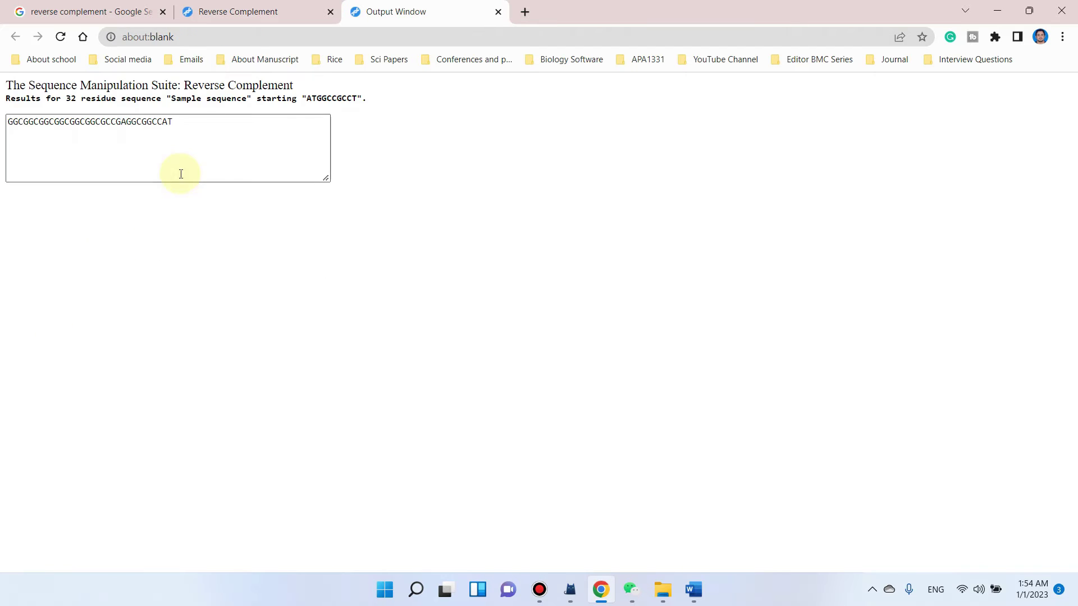
Copy the result GGCGGCGGCGGCGGCGGCGCCGAGGCGGCCAT and return to Word after the 3' end
left_click_drag(176, 122, 10, 118)
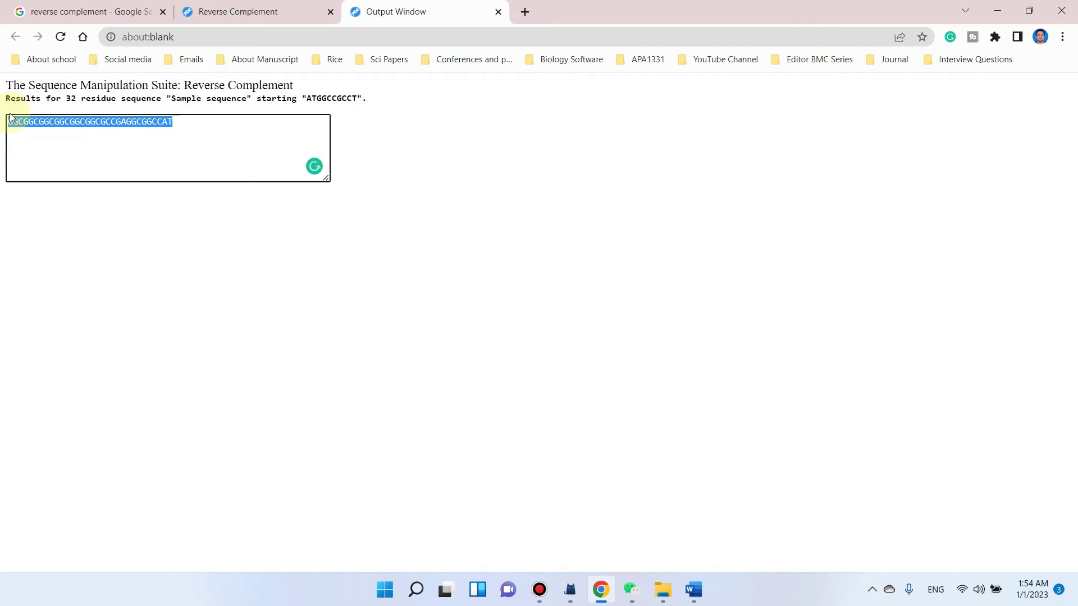
right_click(126, 124)
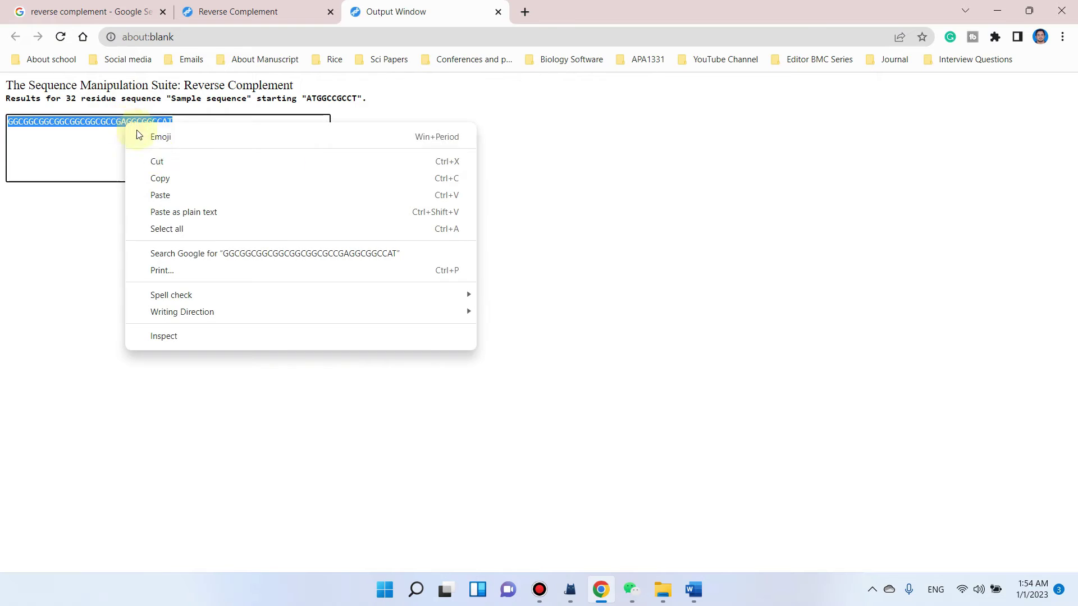
left_click(170, 178)
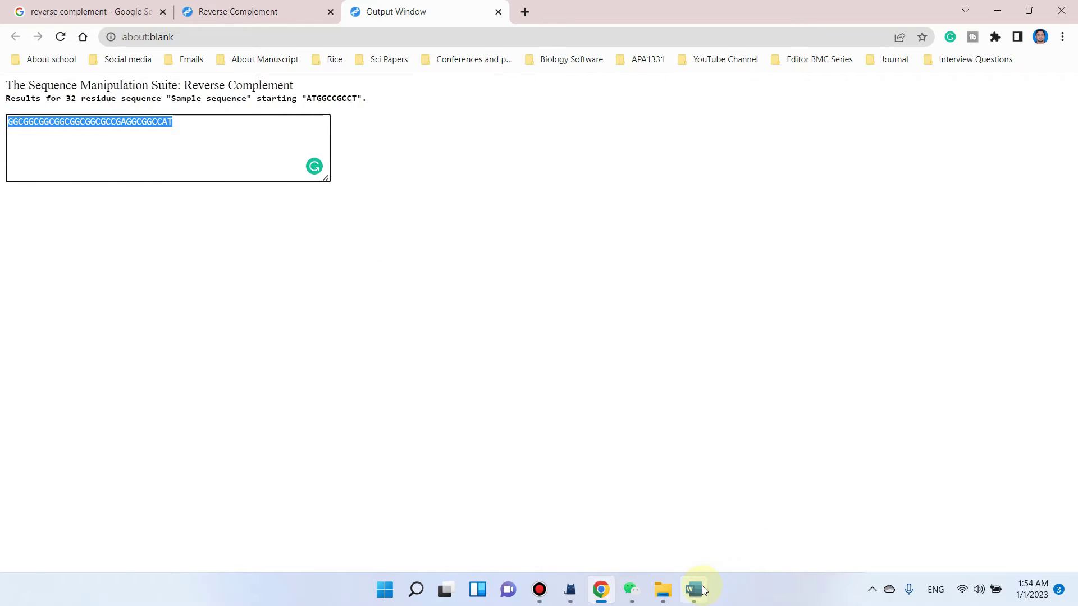
left_click(695, 589)
left_click(883, 328)
Paste the reverse complement below the sequence and add rules A=T and C=G under Q1
key("Return")
key("Return")
key("ctrl+v")
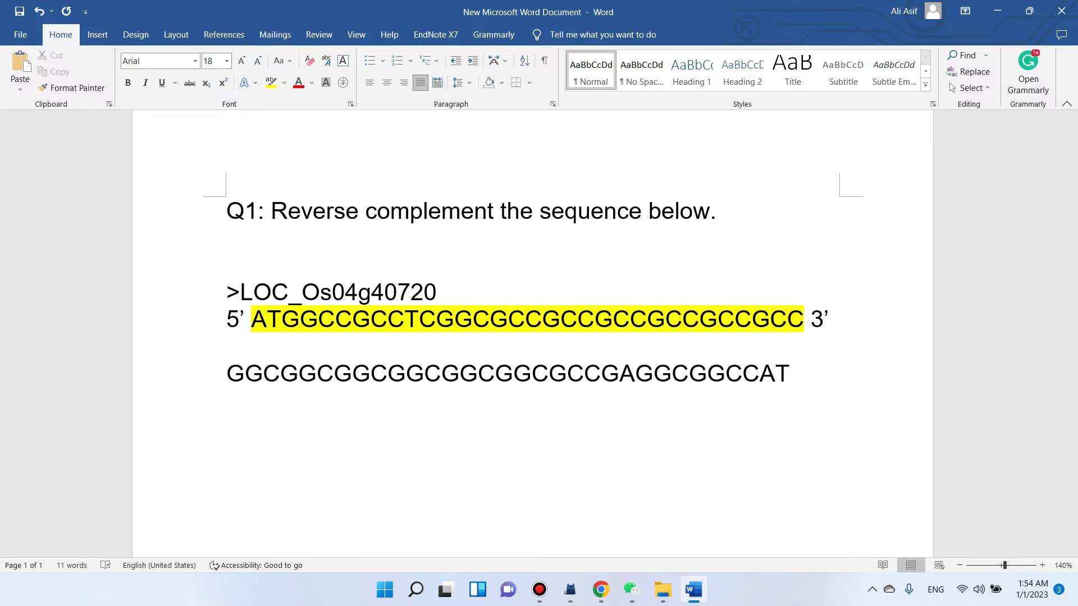
left_click(270, 241)
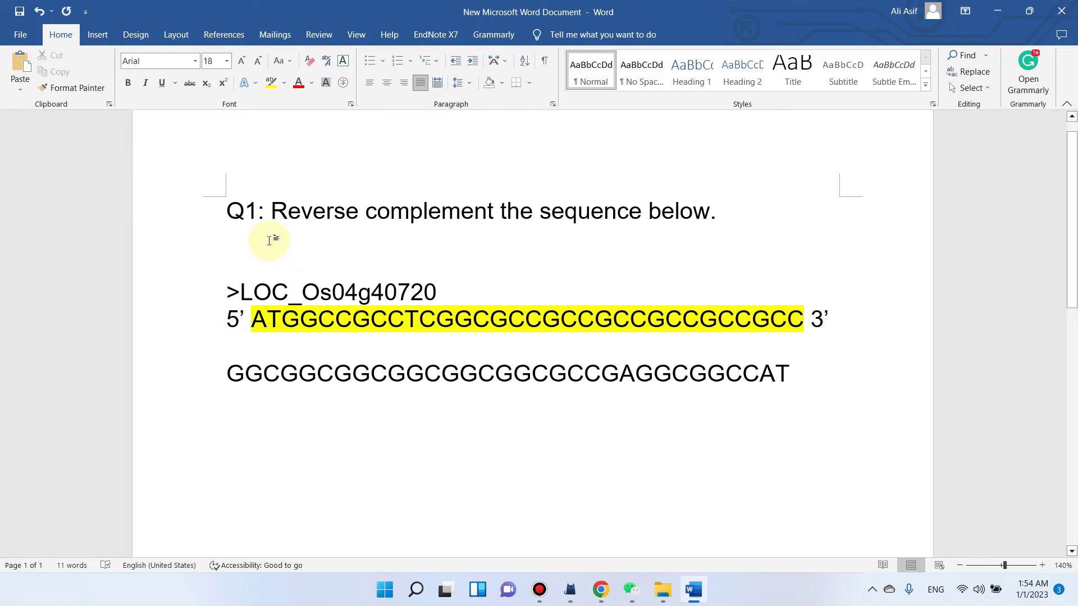
type("A")
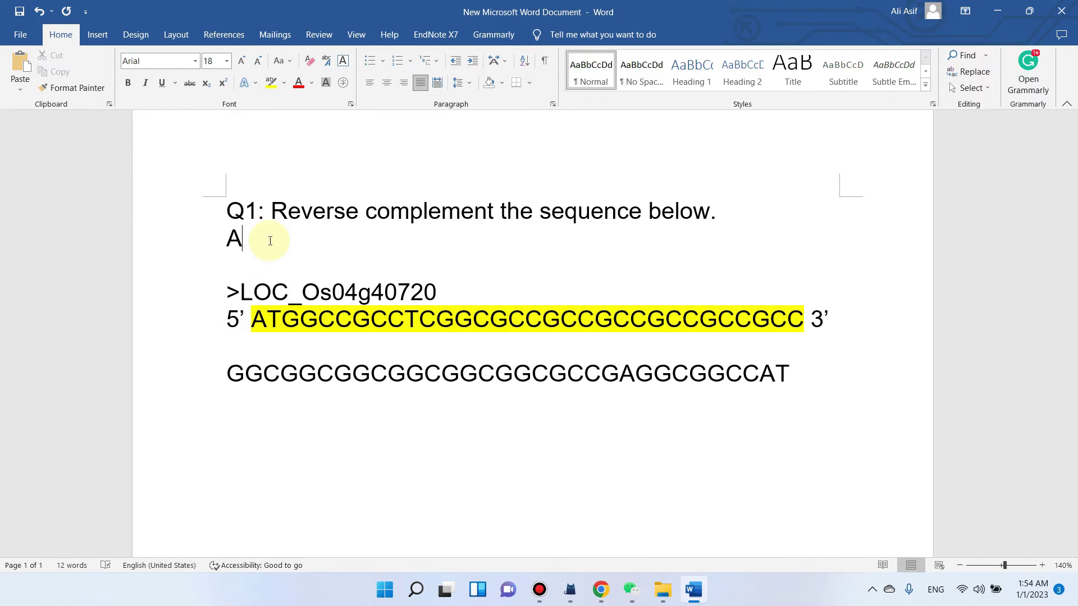
type("=T")
key("Return")
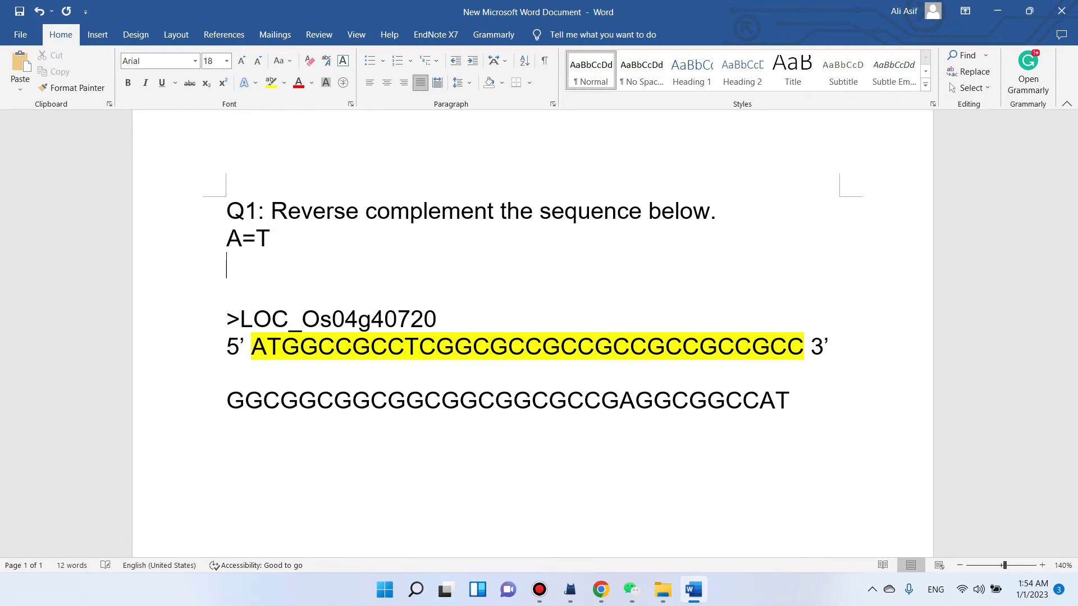
type("c")
key("BackSpace")
type("C=G")
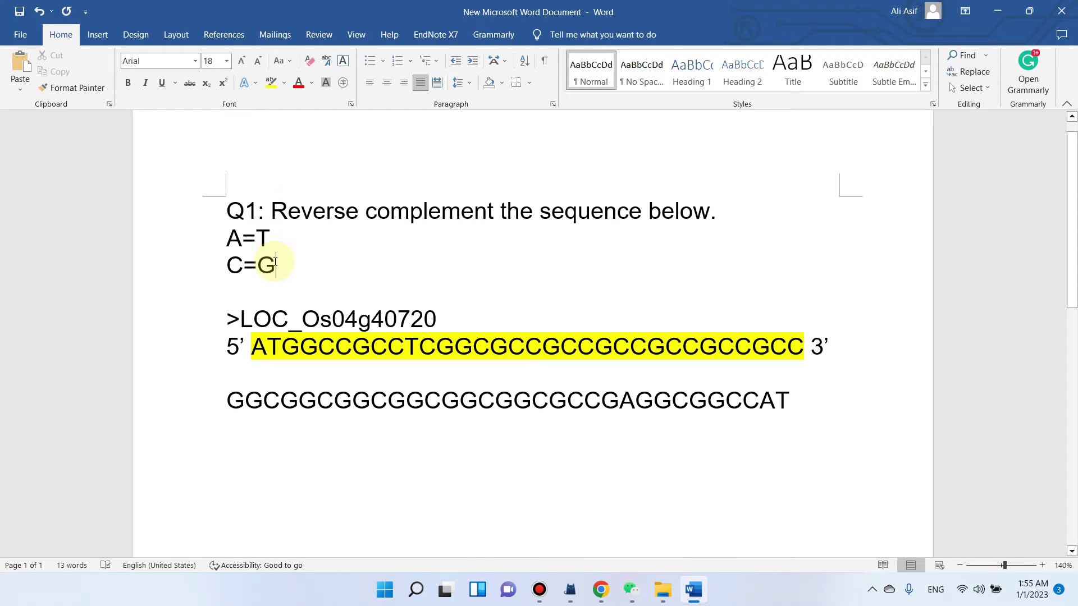
Add a 'Complementation' heading on a new line below the 5' sequence
left_click_drag(227, 238, 270, 284)
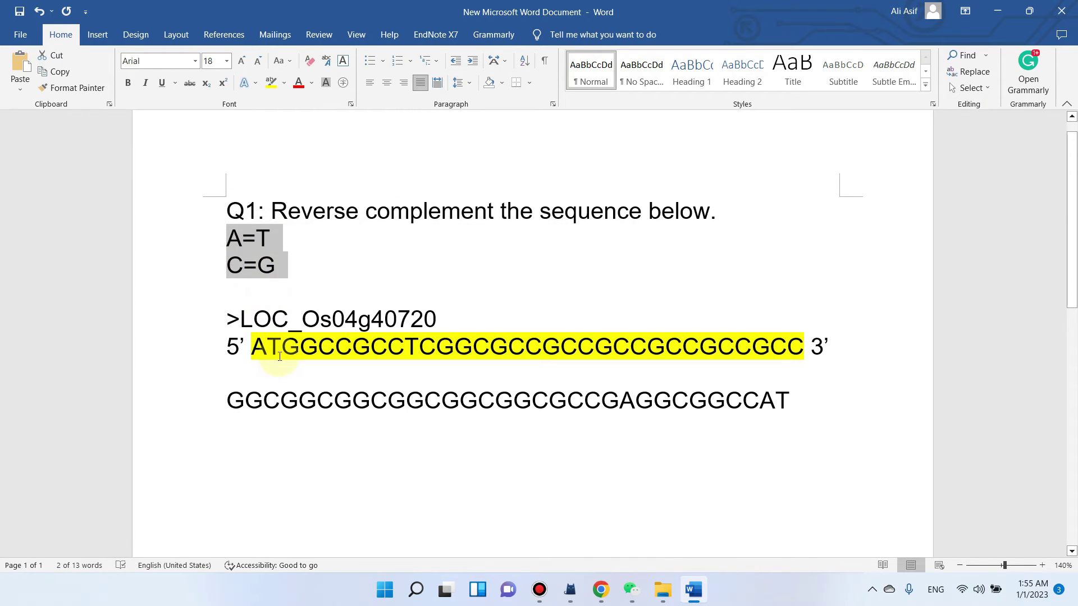
left_click(256, 363)
key("Return")
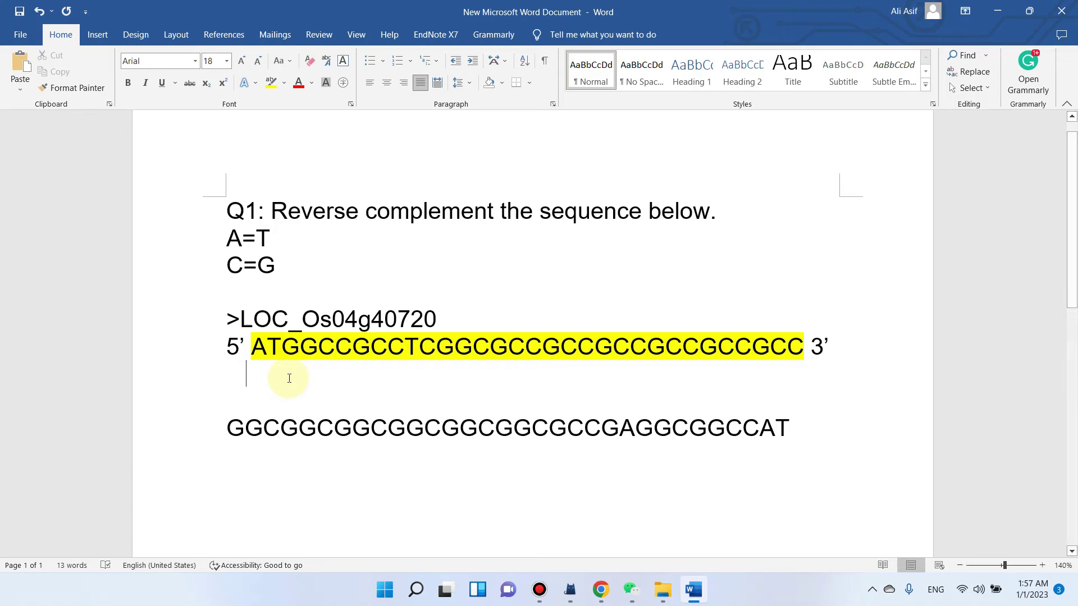
type("Complemet")
key("BackSpace")
type("ntat")
key("BackSpace")
key("BackSpace")
key("BackSpace")
key("BackSpace")
type("tation")
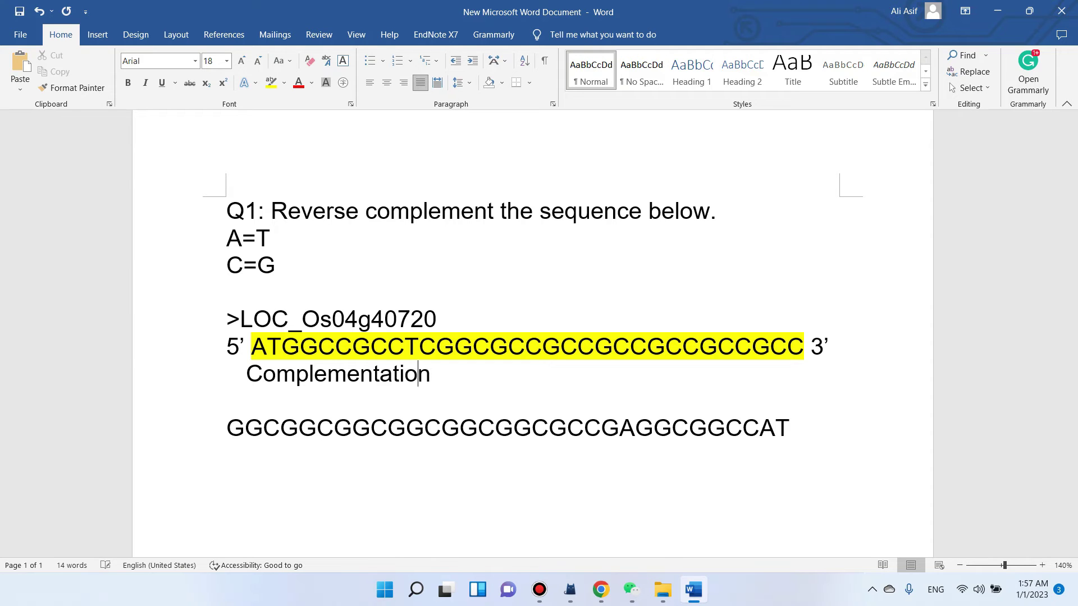
key("Return")
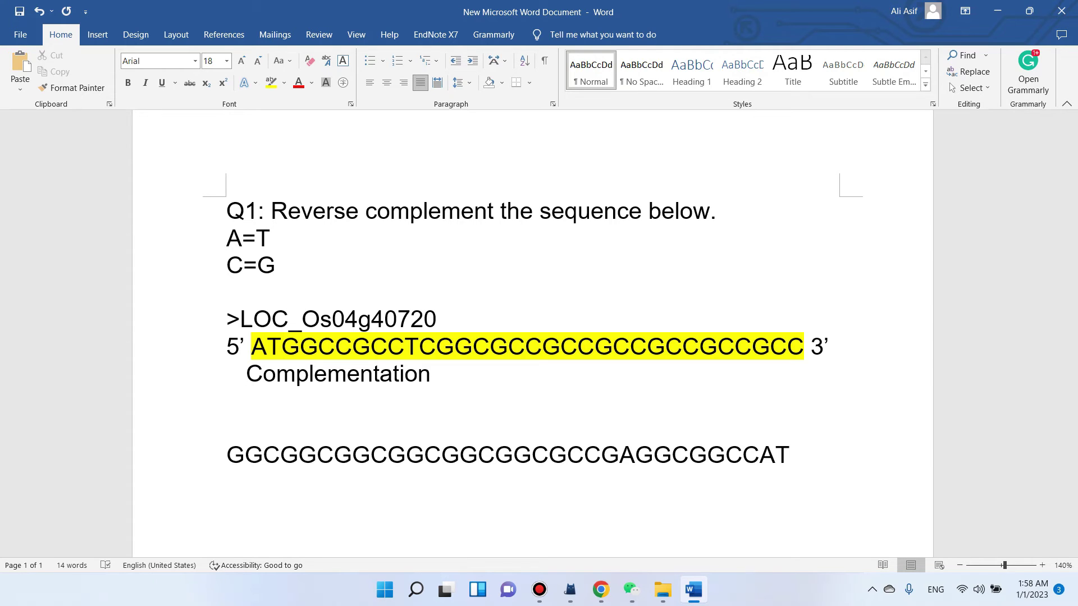
Write the partial complement 5' TACCGG… 3' under the Complementation heading
type("T")
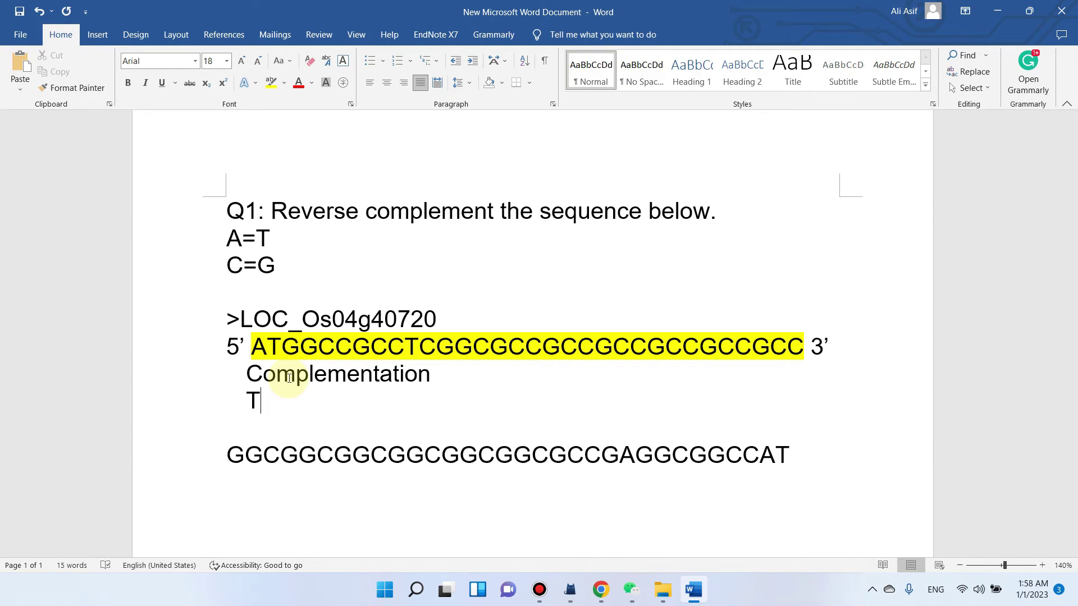
type("AC")
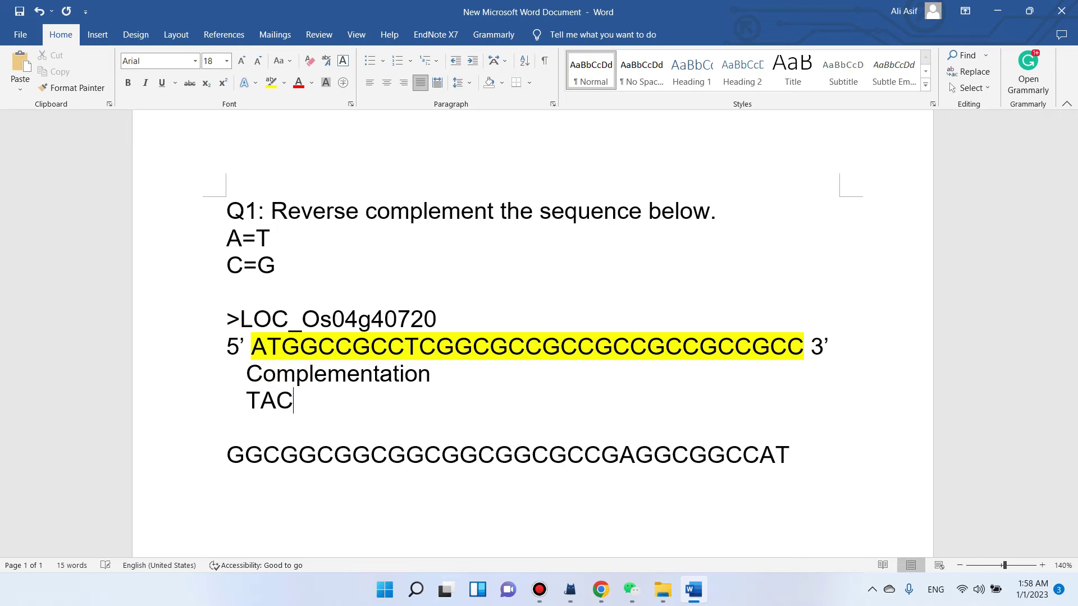
type("C")
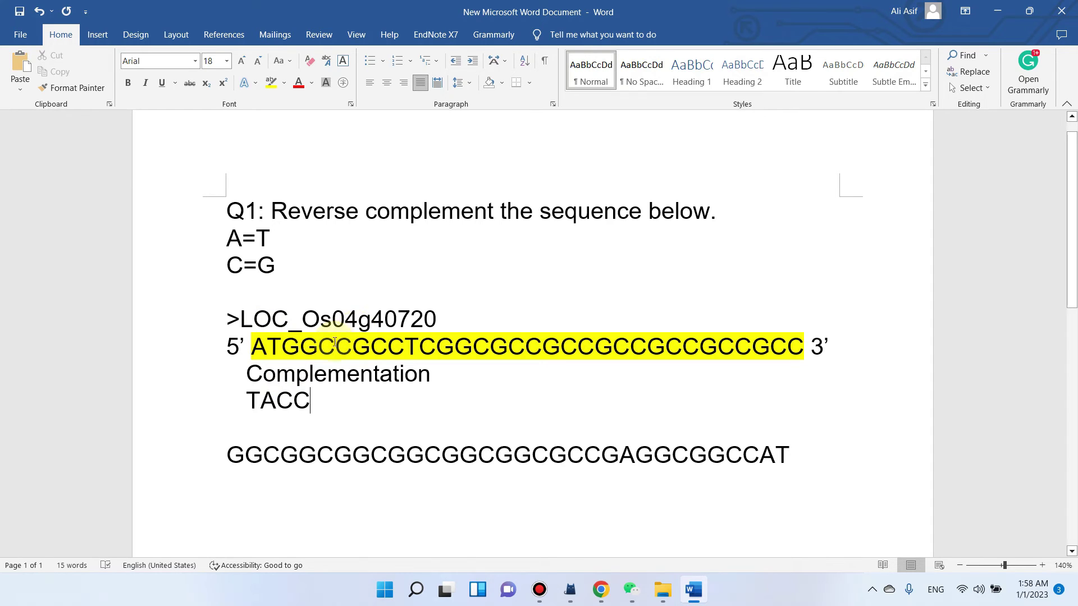
type("GG")
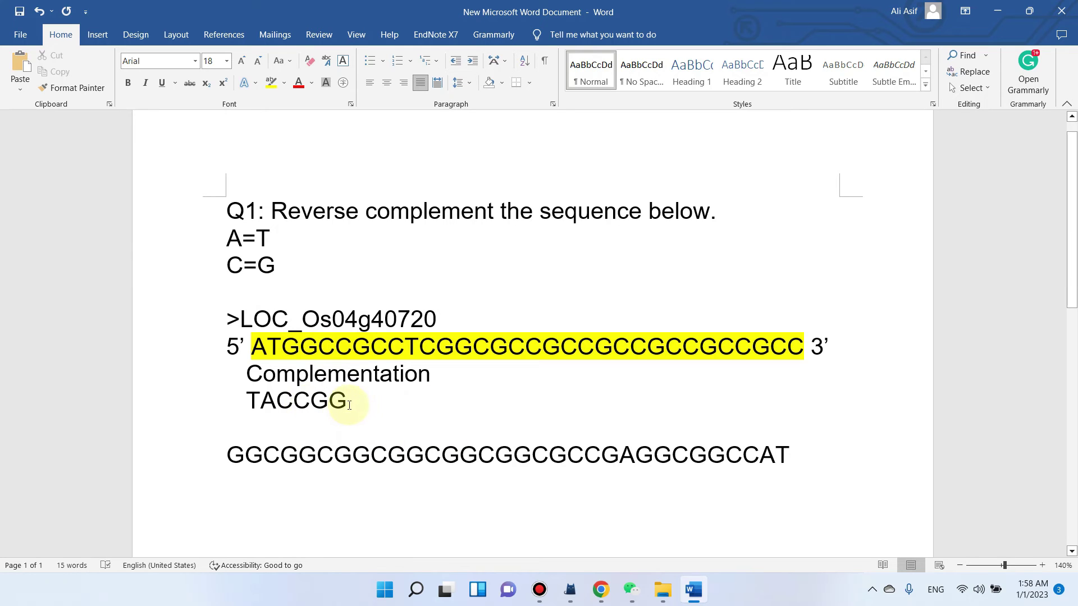
left_click(245, 400)
type("5")
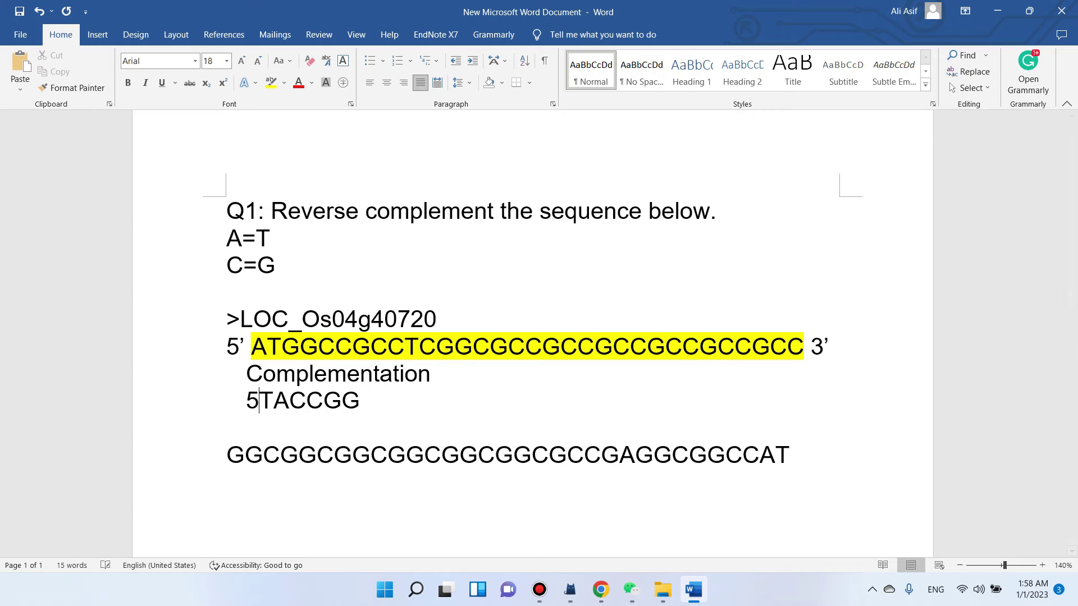
type("'")
key("Right")
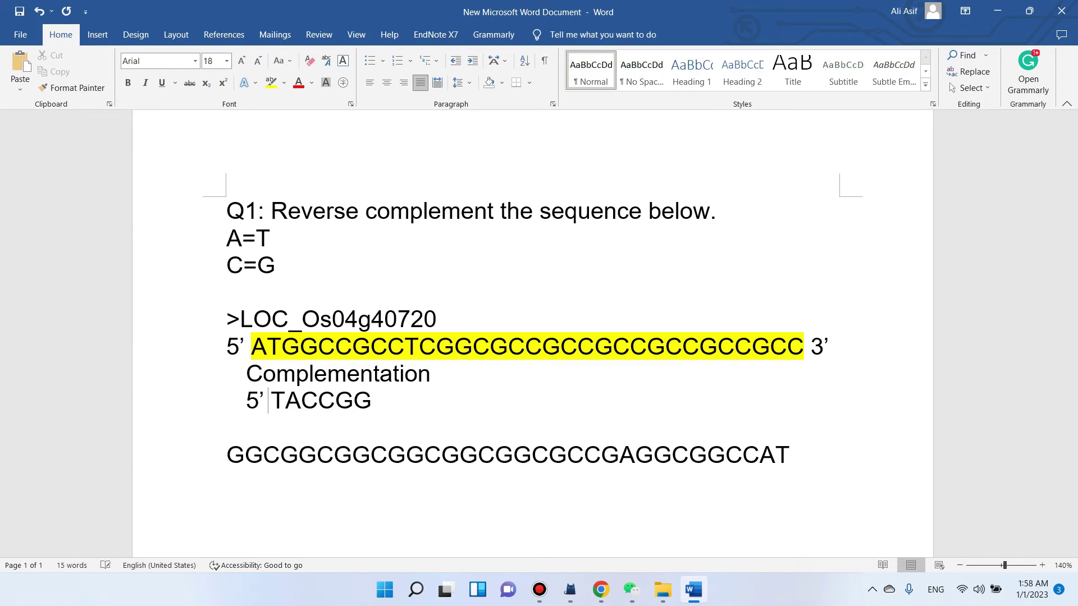
type("3")
type("...")
left_click_drag(431, 374, 245, 375)
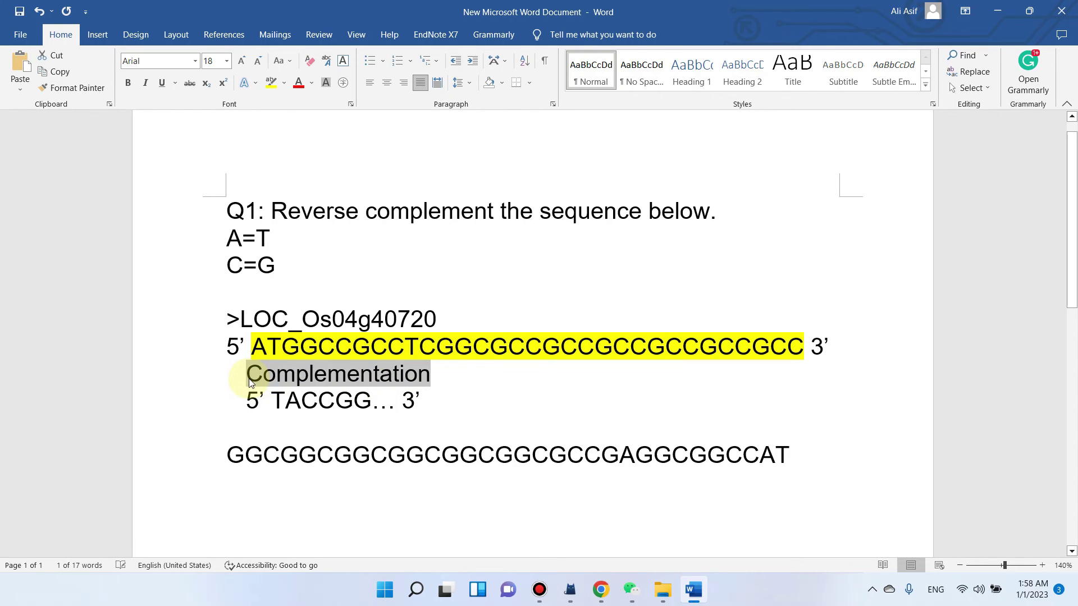
Add a 'Reverse Complementation' heading after the 3' line, followed by an empty line
key("ctrl+c")
left_click(435, 397)
key("Return")
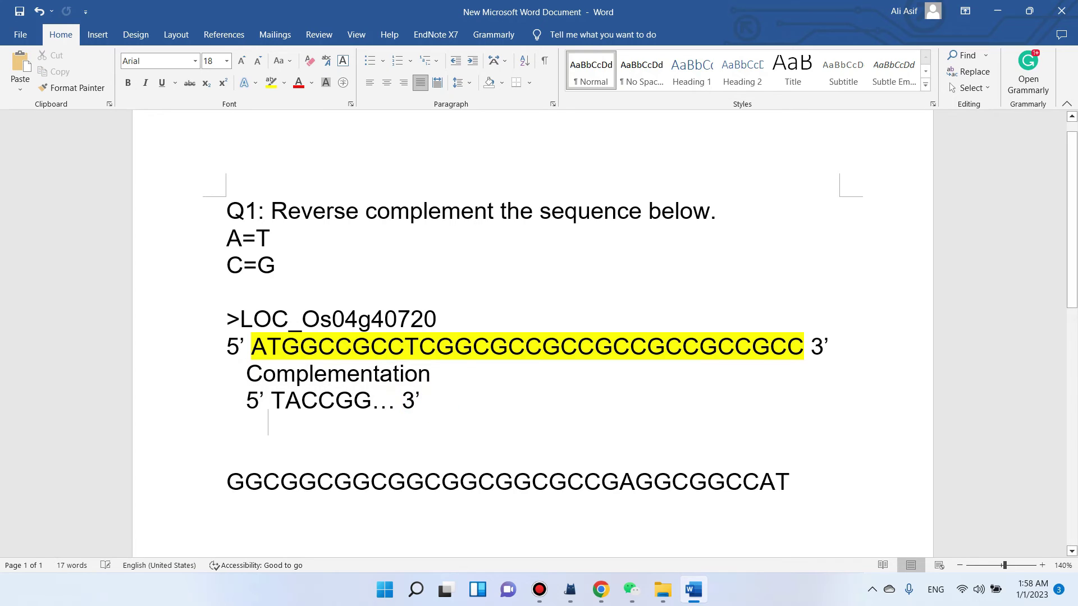
key("ctrl+v")
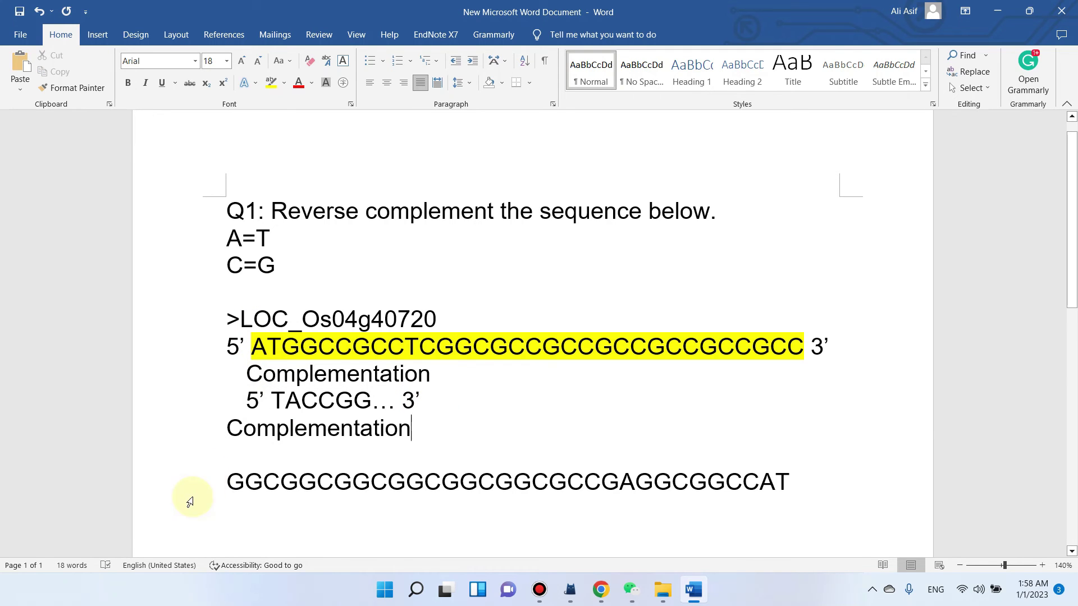
type("Revers")
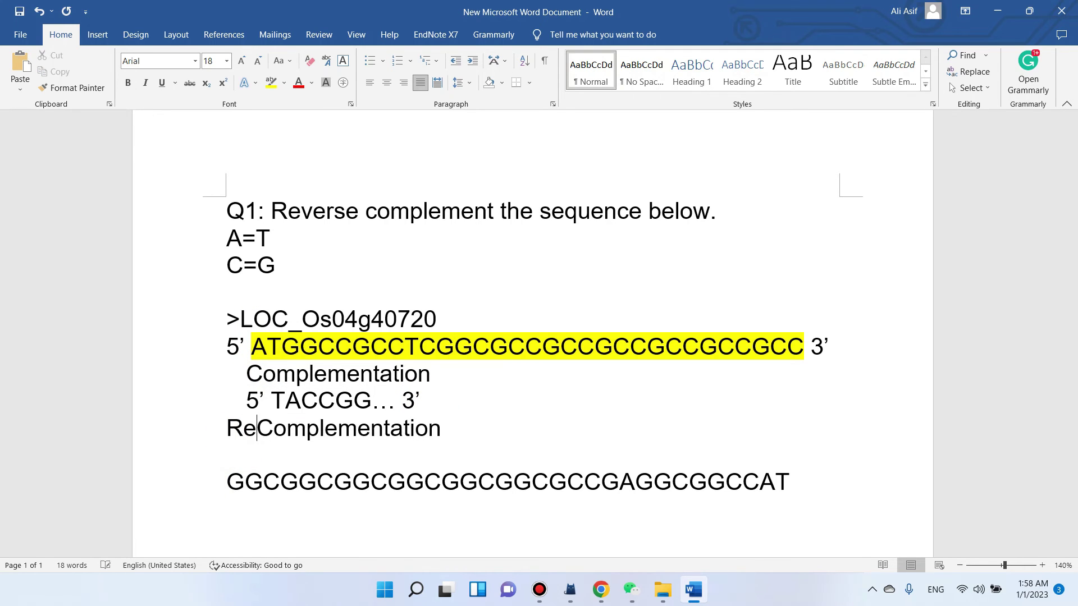
type("e")
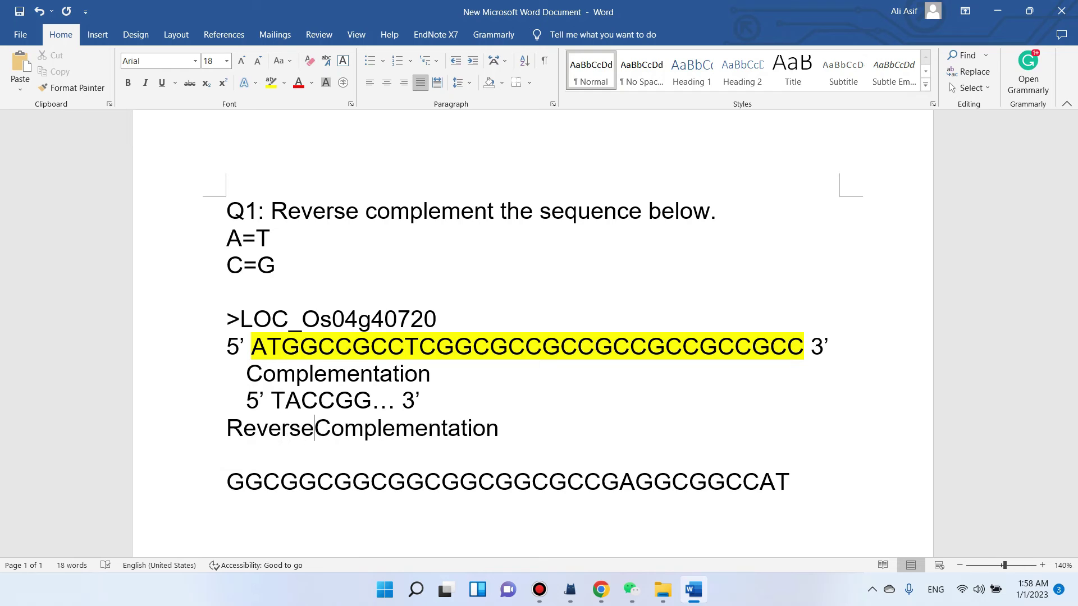
left_click(509, 423)
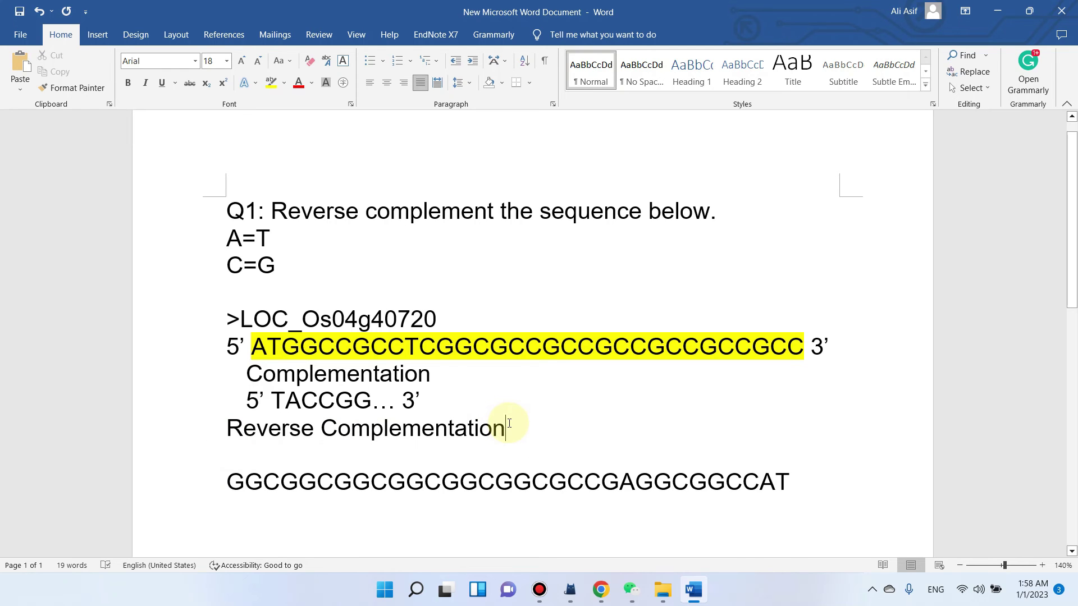
key("Return")
left_click_drag(371, 401, 272, 402)
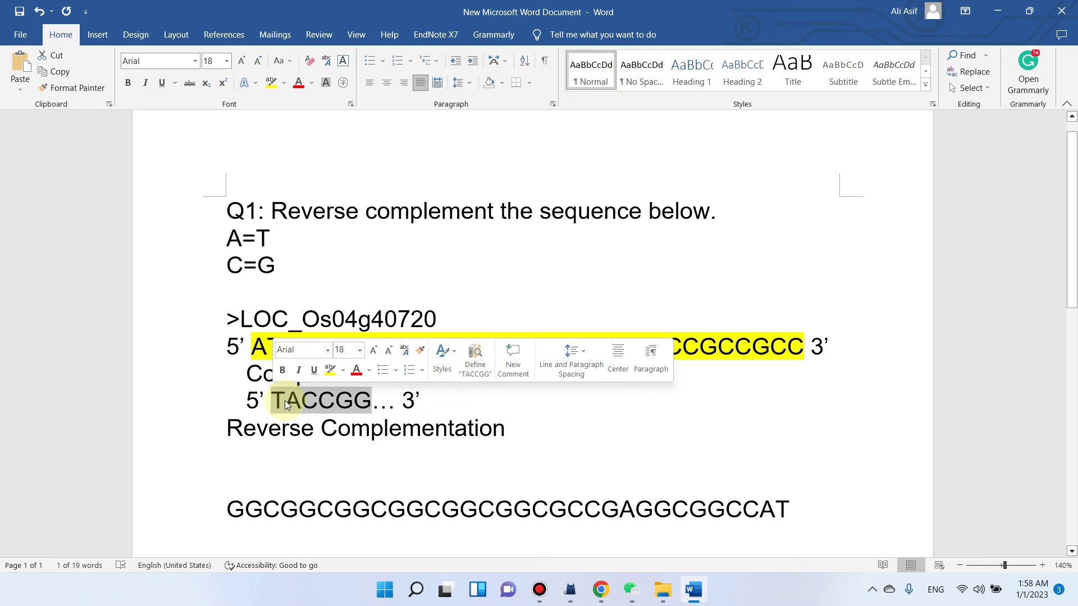
left_click_drag(251, 346, 298, 344)
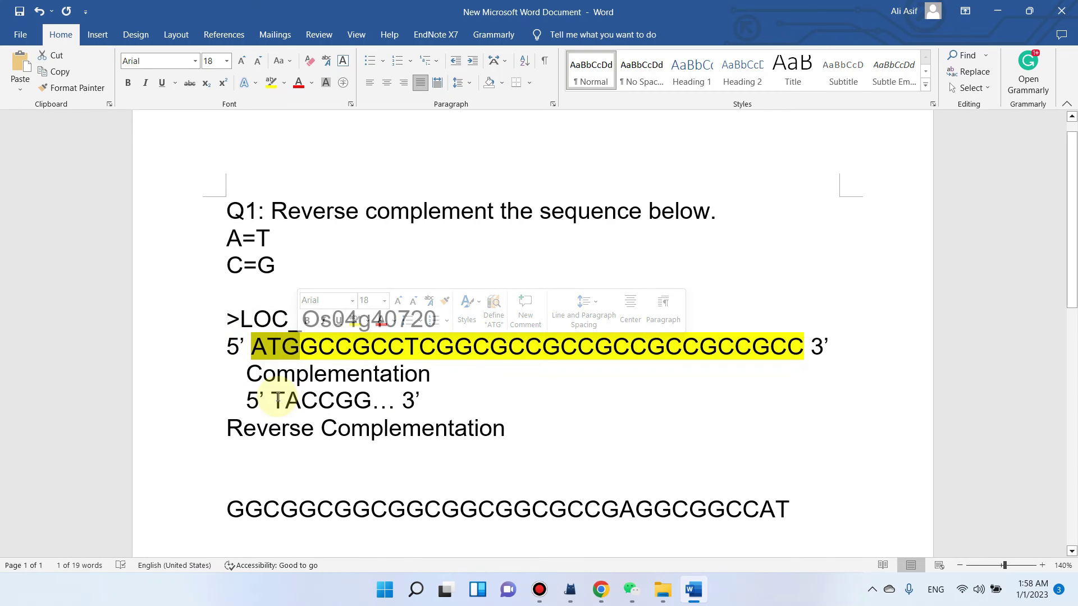
left_click_drag(272, 401, 316, 401)
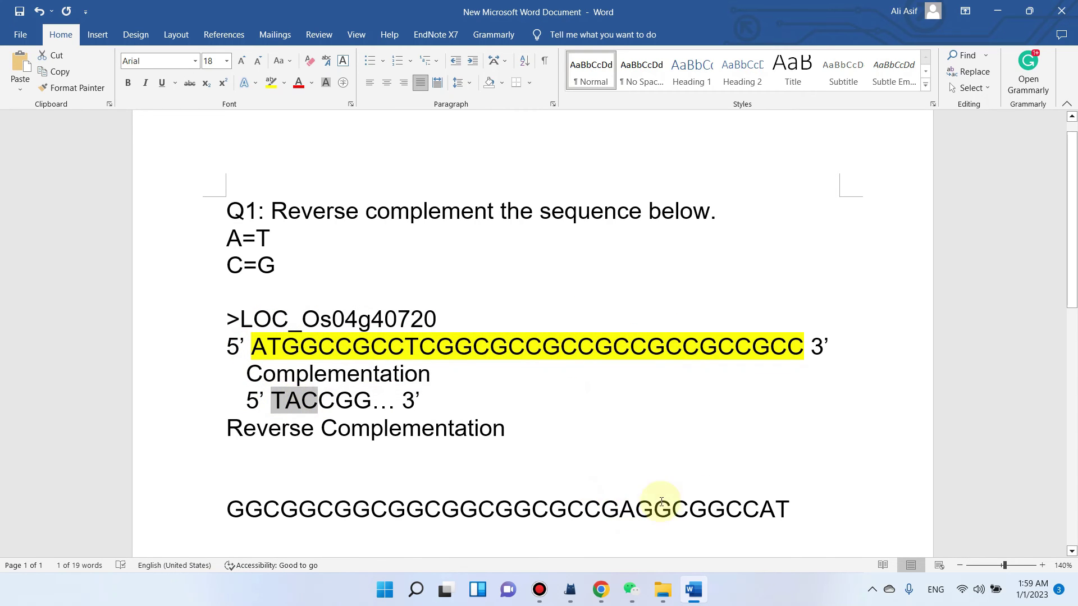
left_click_drag(792, 504, 776, 506)
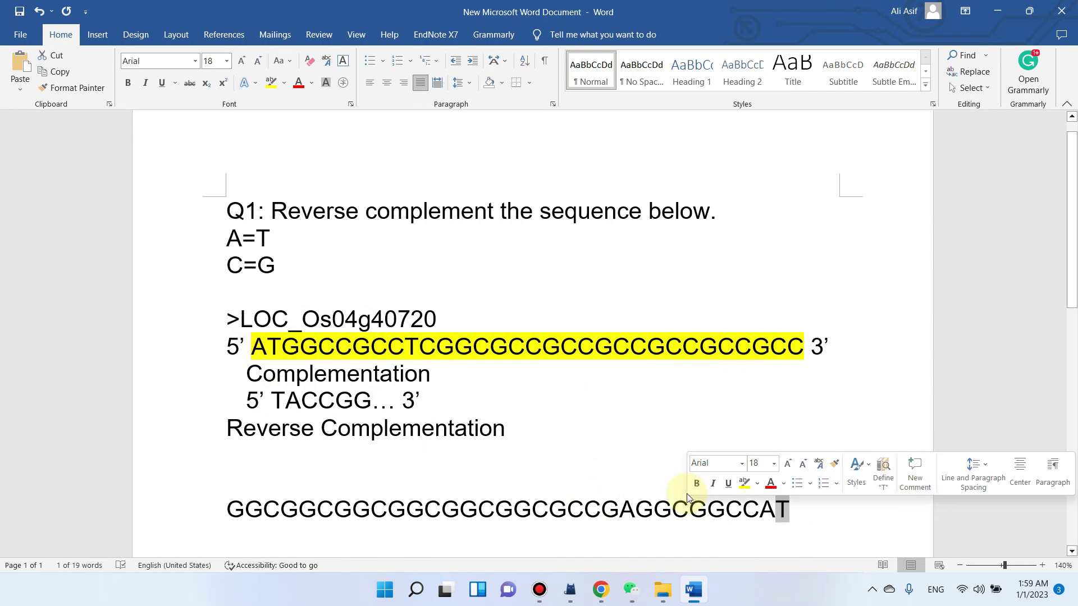
left_click_drag(286, 400, 301, 401)
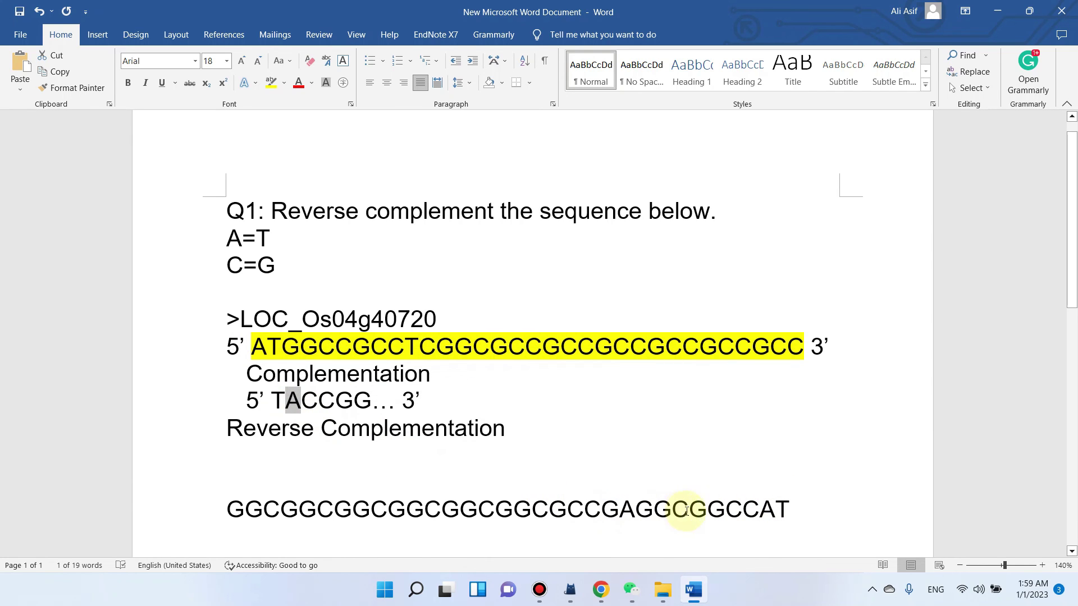
left_click_drag(760, 510, 776, 509)
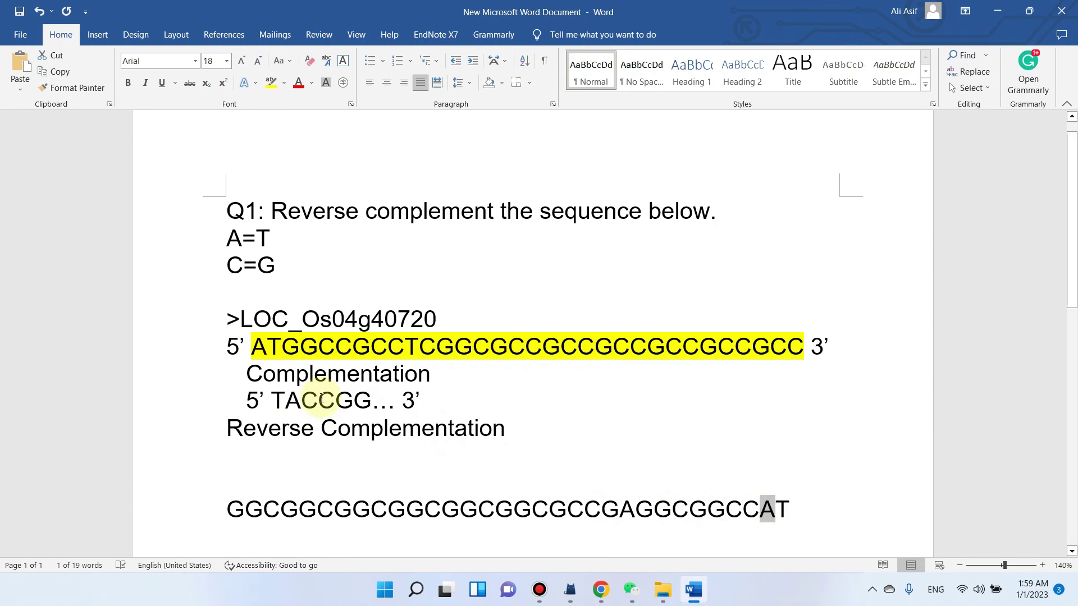
left_click_drag(759, 510, 743, 510)
scroll(313, 506, "down", 1)
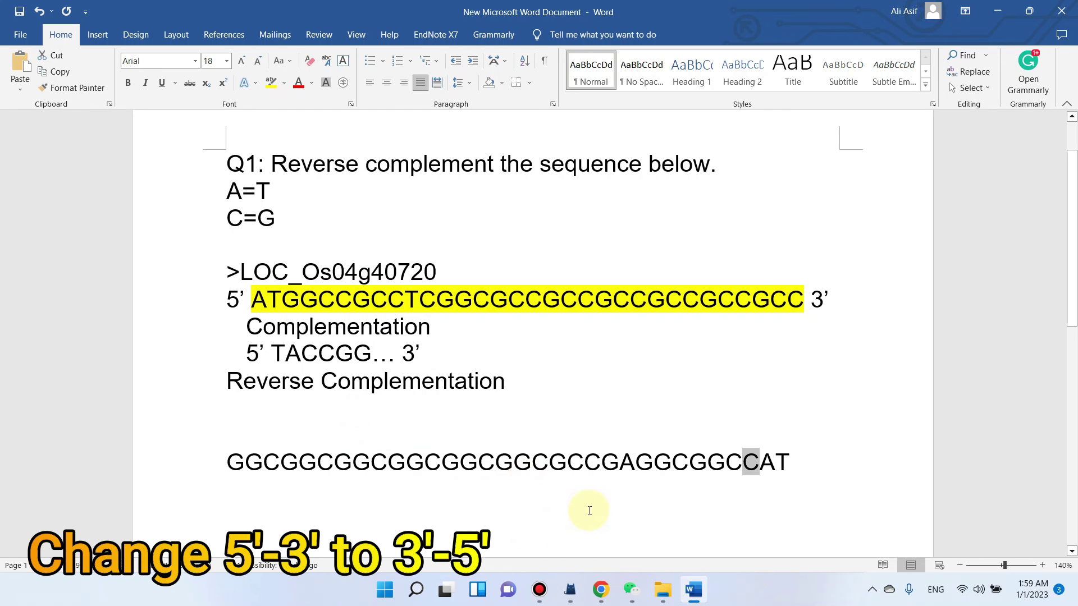
left_click(544, 430)
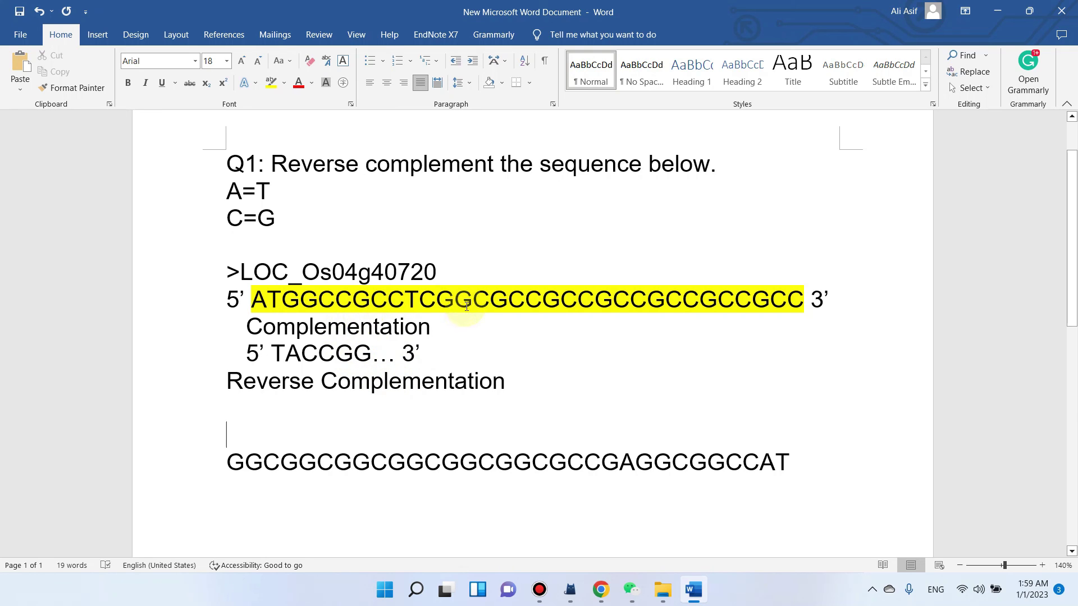
left_click(601, 588)
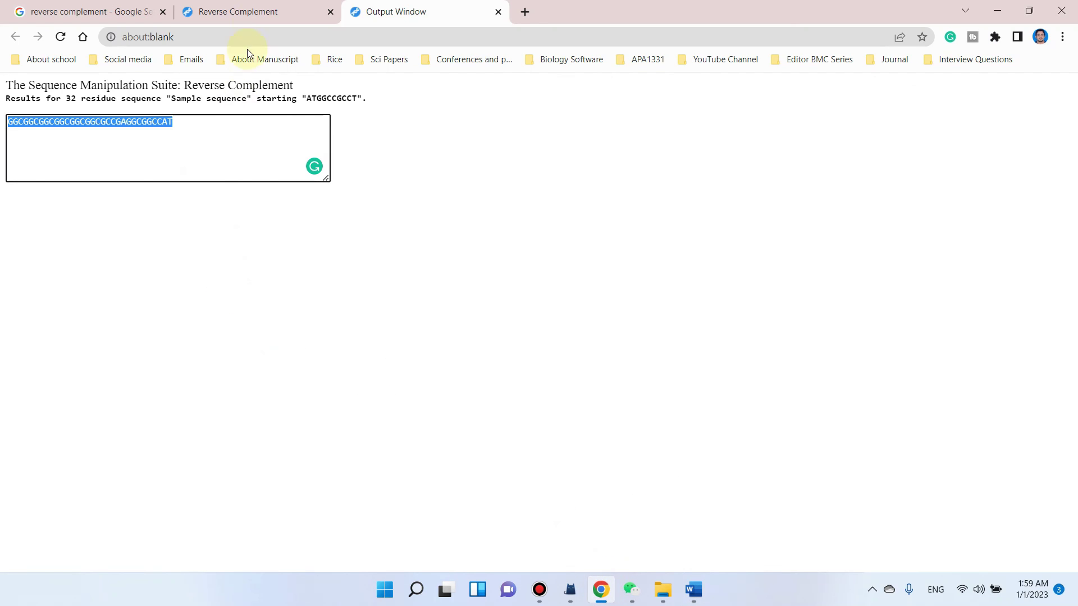
left_click(256, 17)
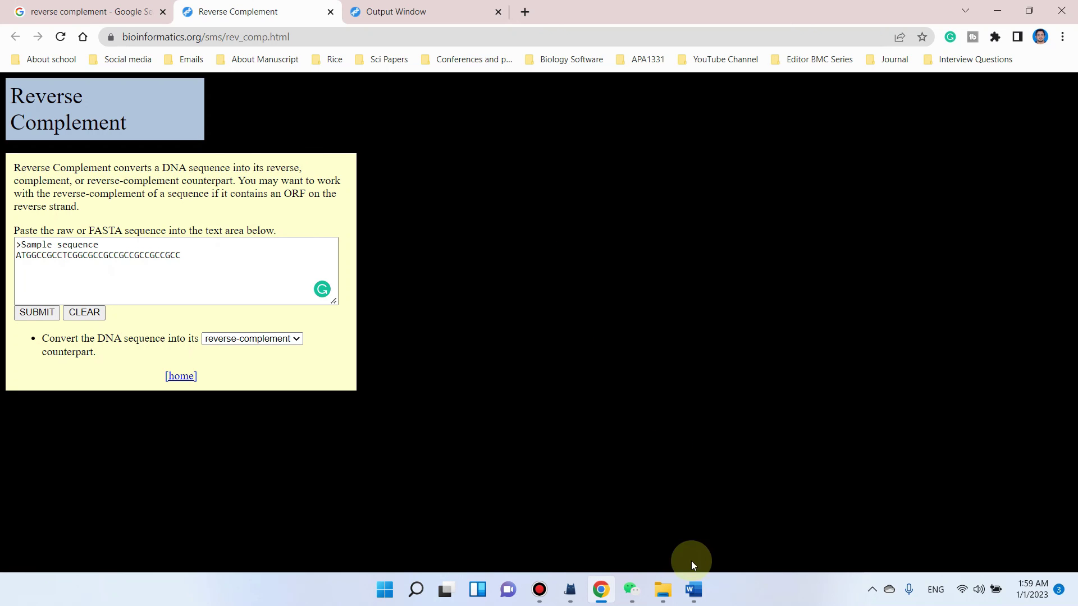
left_click(694, 590)
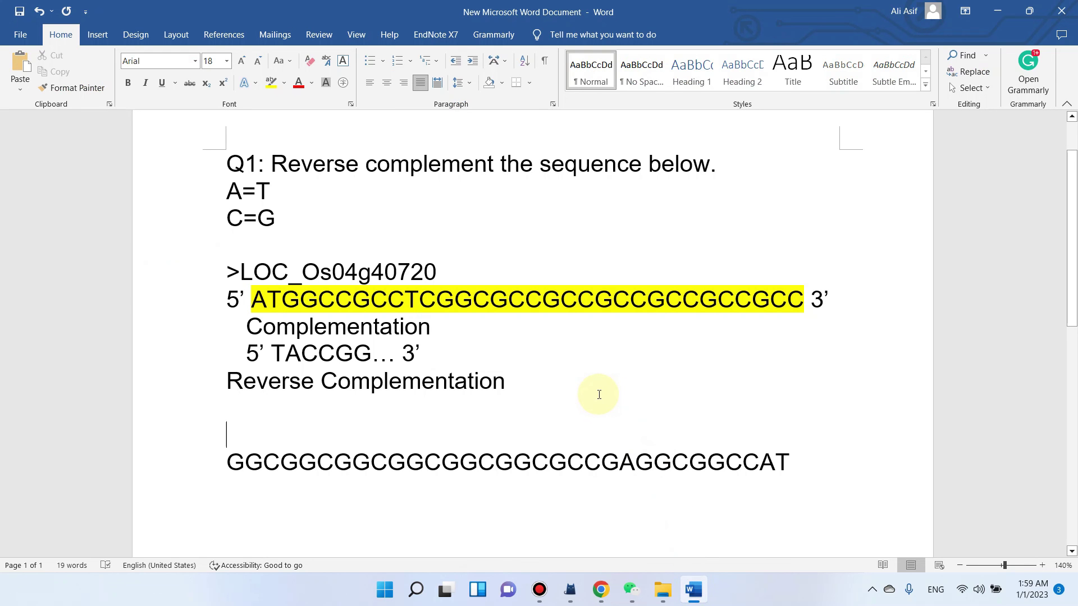